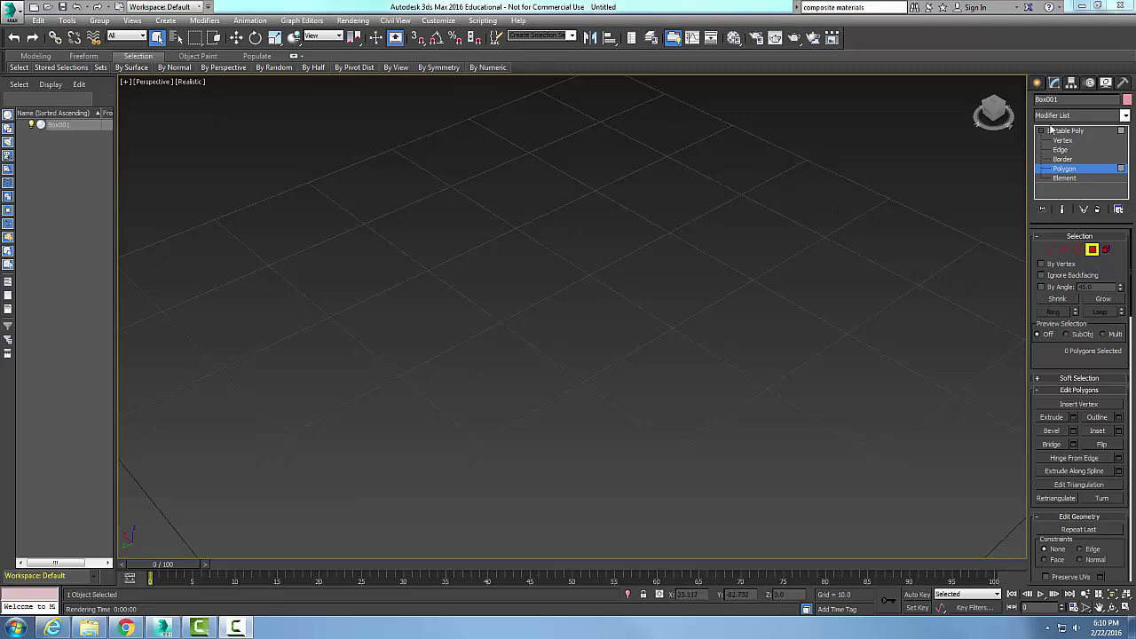
Drag out a tall pink box, Box002, on the grid beside Box001
click(1036, 82)
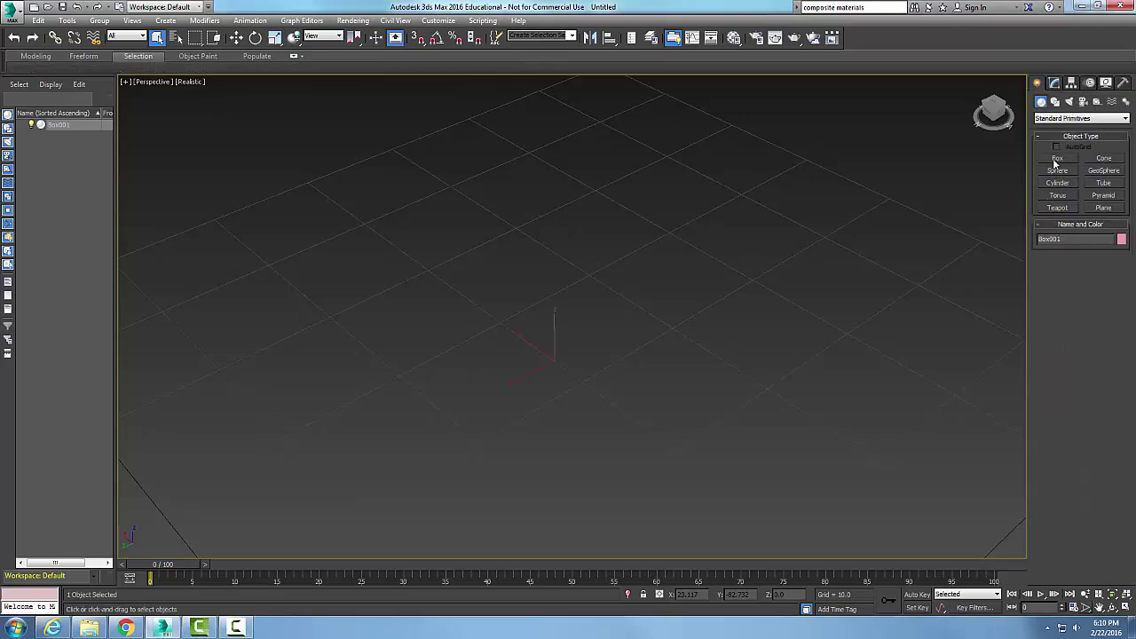
click(1057, 158)
drag(461, 284, 705, 370)
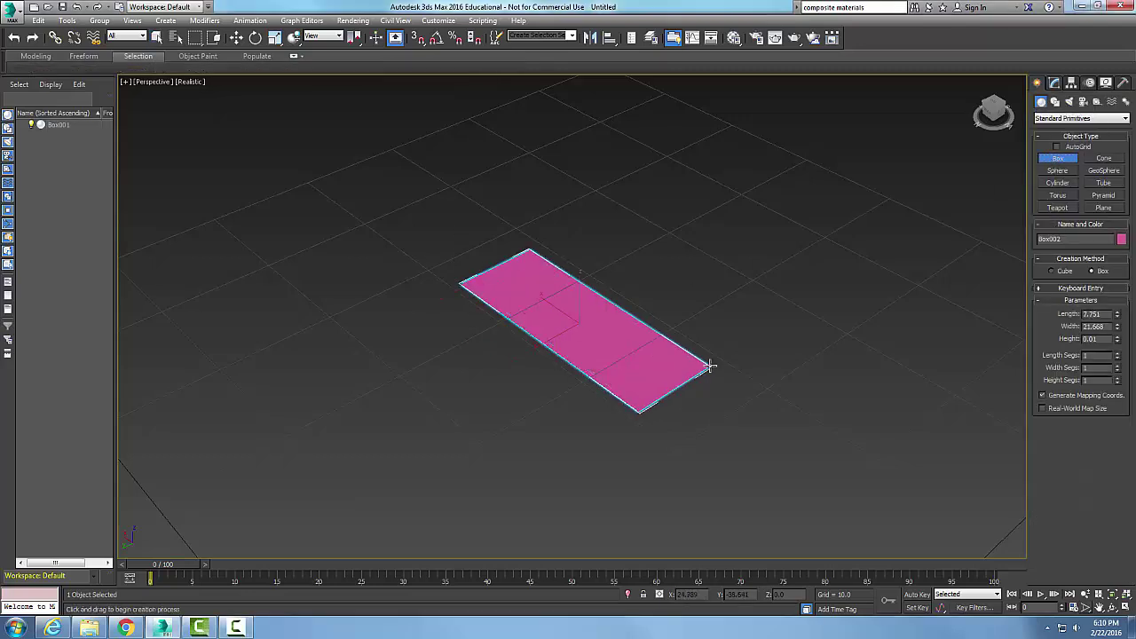
right_click(719, 382)
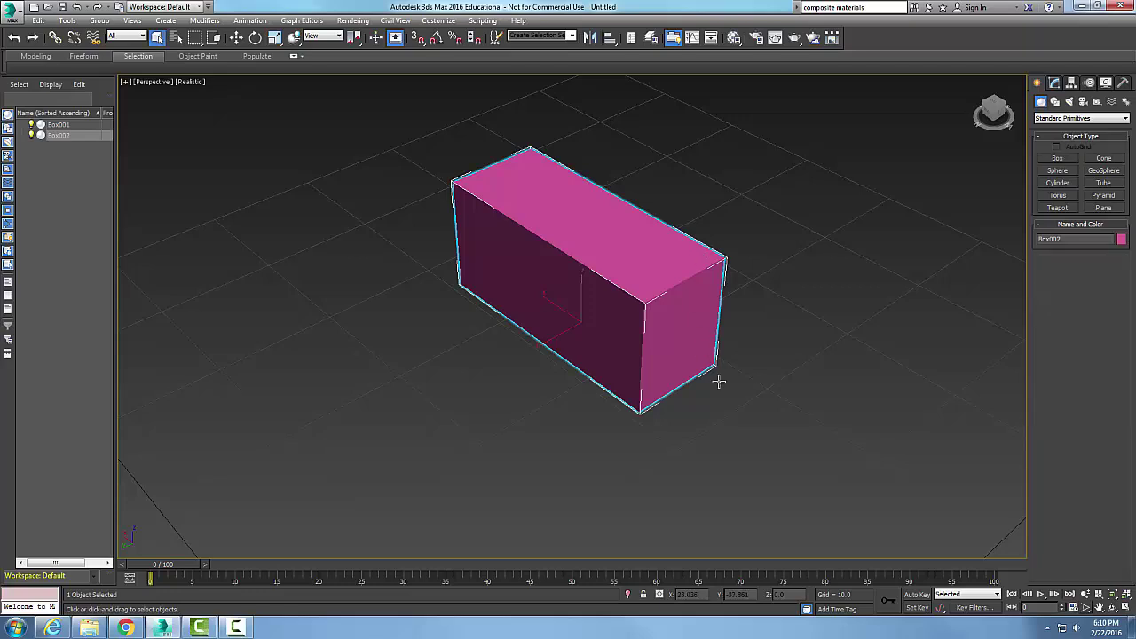
middle_drag(785, 339, 753, 372)
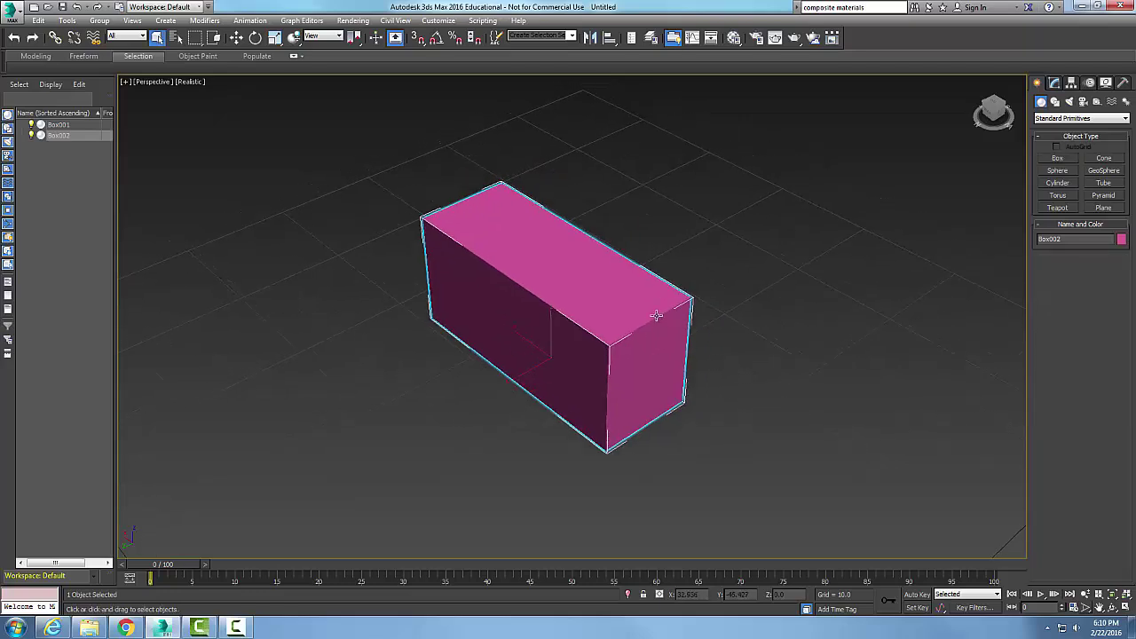
right_click(653, 382)
Convert the box to an Editable Poly and delete its top polygon
mouse_move(692, 495)
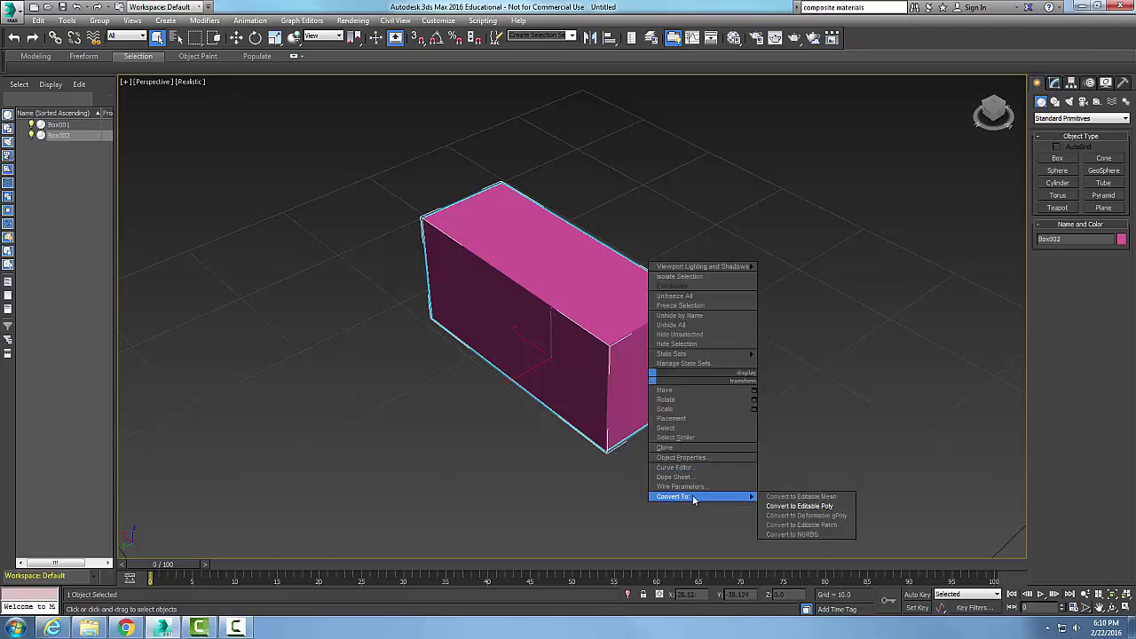
click(798, 511)
click(1041, 130)
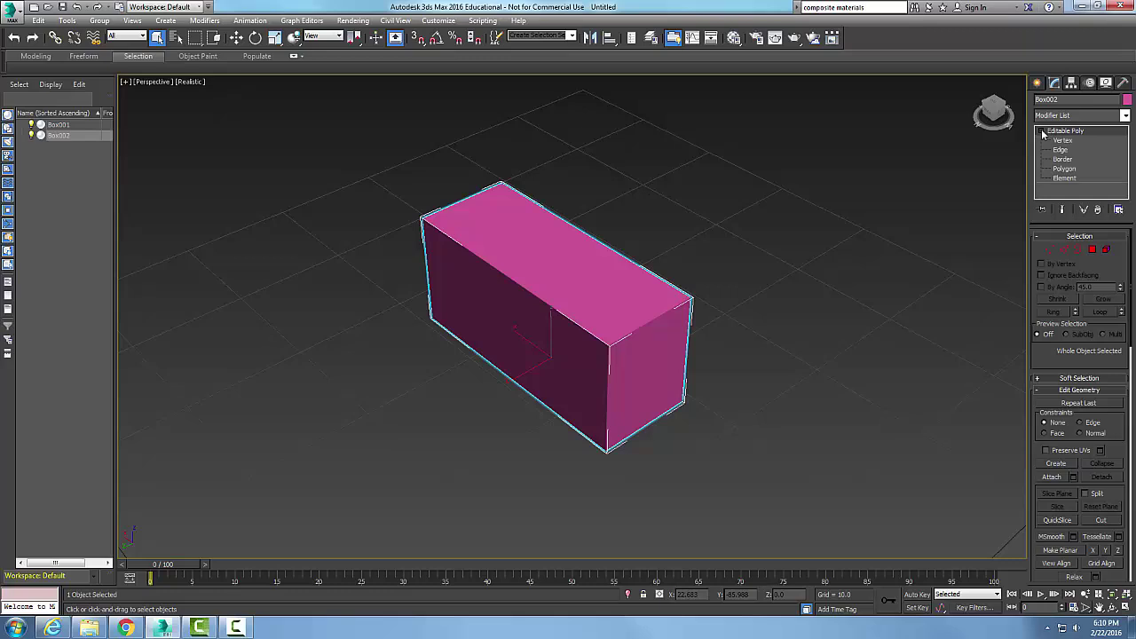
click(1065, 169)
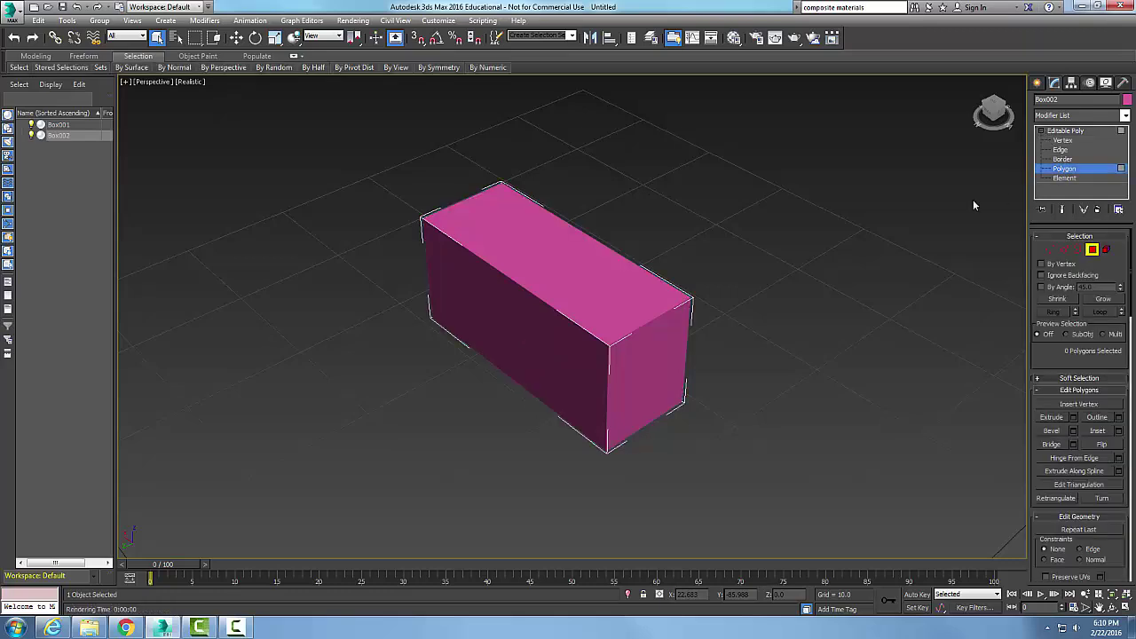
click(619, 300)
key(Delete)
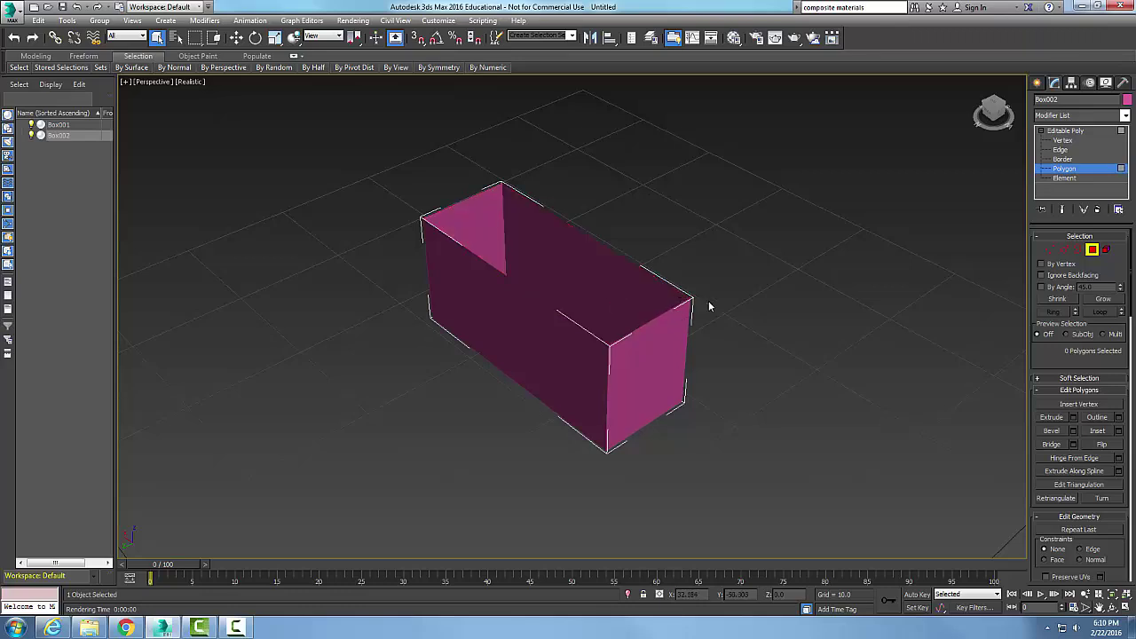
Orbit, zoom and pan the view to look inside the open-topped box
alt+middle_drag(884, 304, 776, 317)
scroll(776, 317, up, 3)
alt+middle_drag(629, 337, 868, 326)
scroll(866, 319, down, 2)
scroll(865, 319, up, 2)
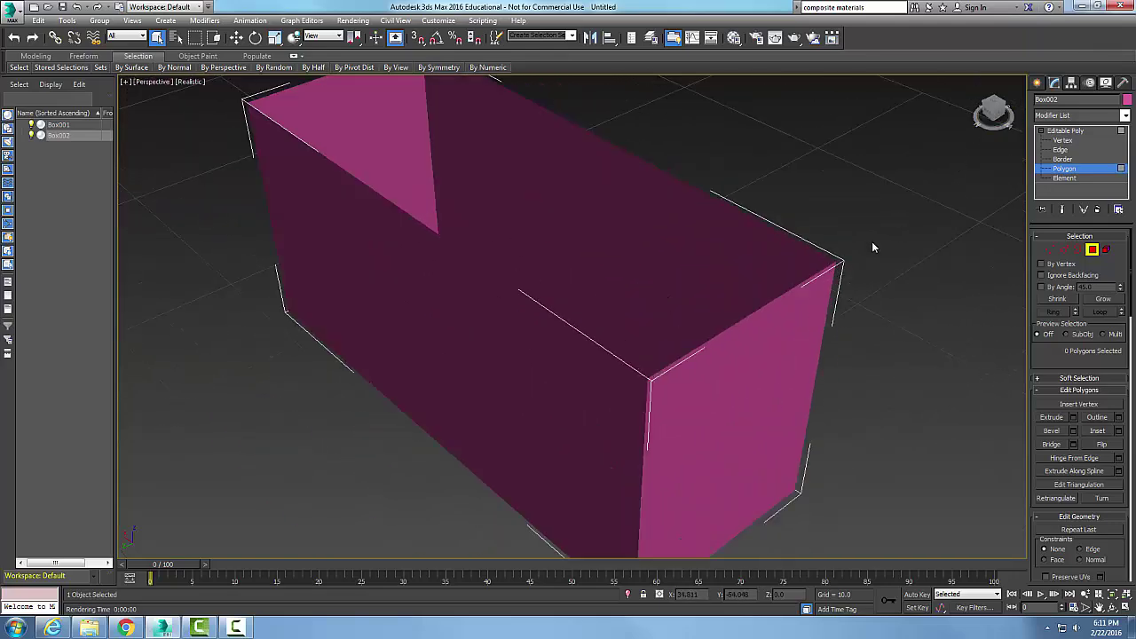
scroll(839, 275, down, 4)
middle_drag(816, 304, 704, 351)
scroll(705, 352, up, 3)
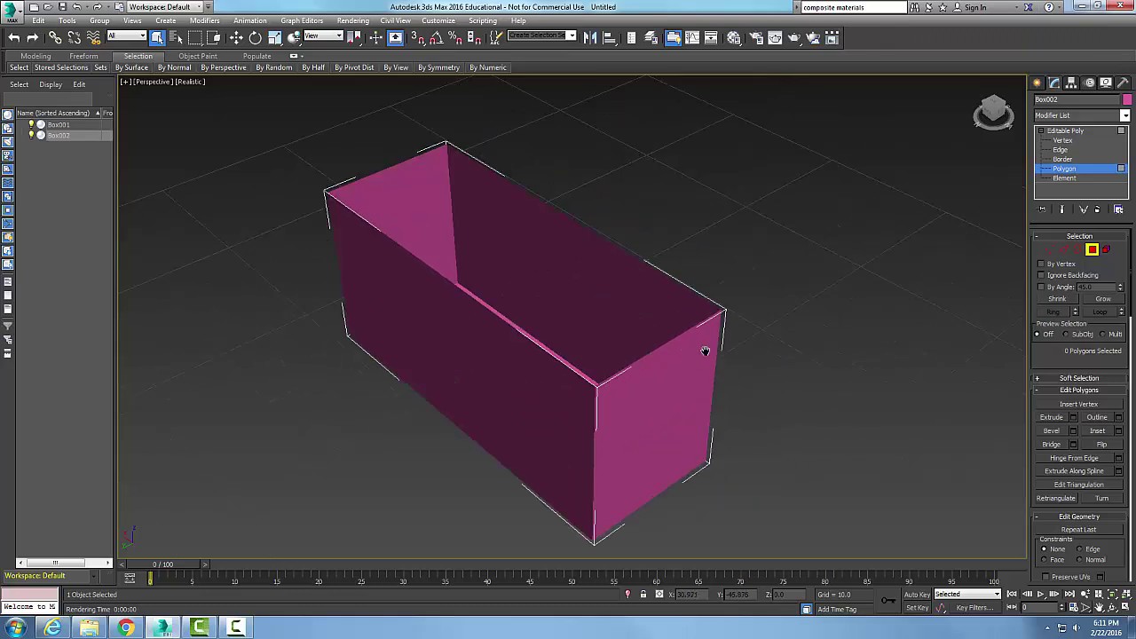
In the Material Editor, change 02 - Default to Double Sided, discarding the old material
click(734, 39)
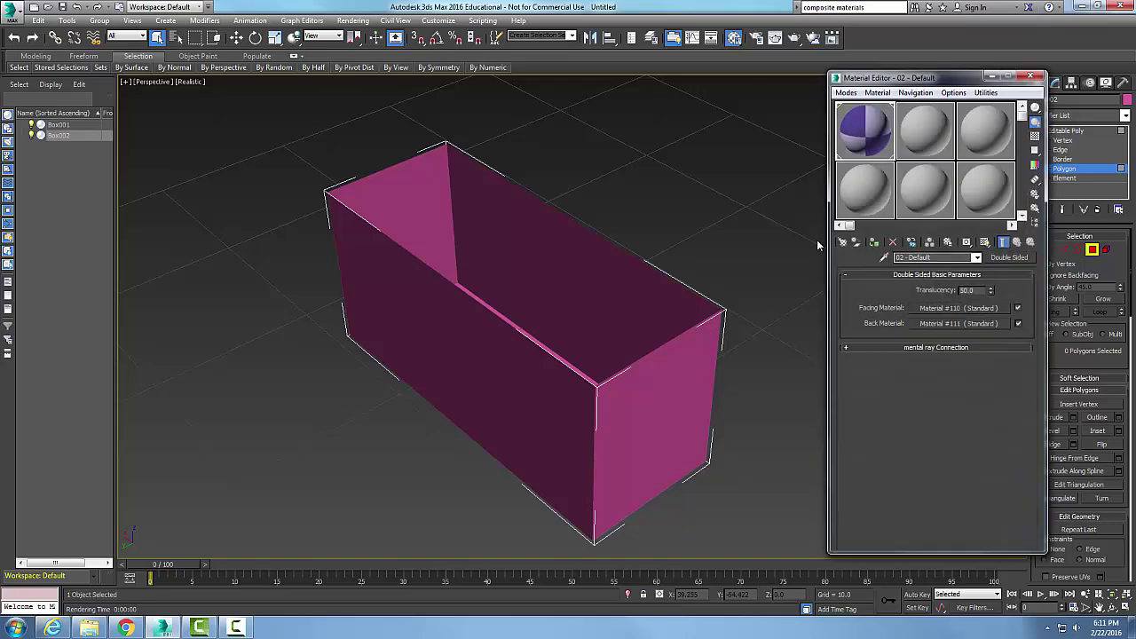
click(1005, 257)
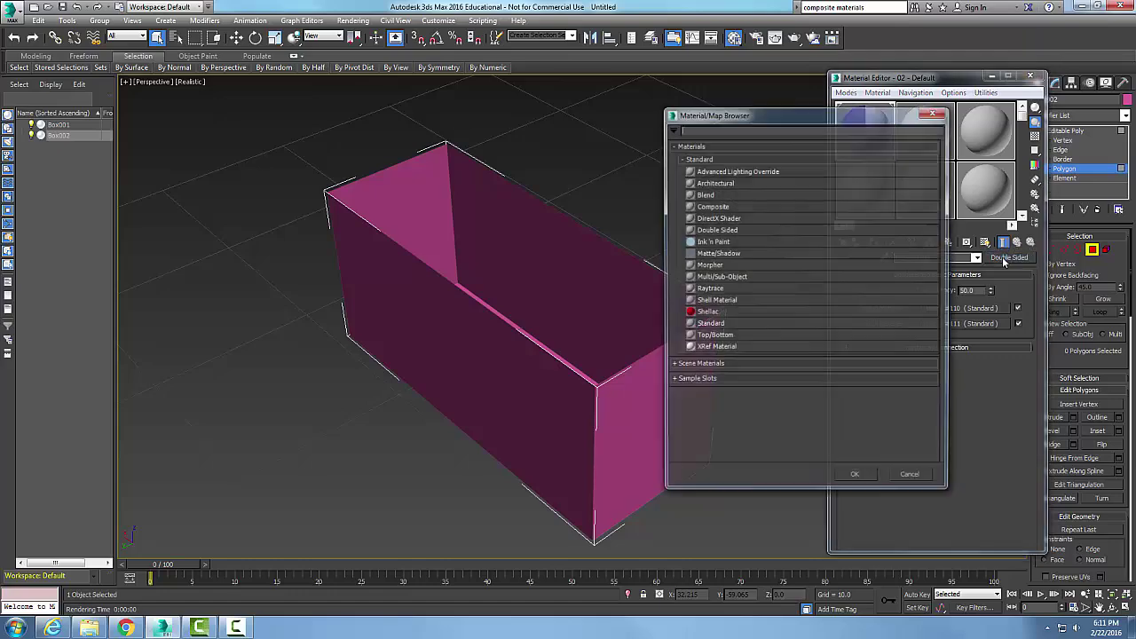
click(722, 232)
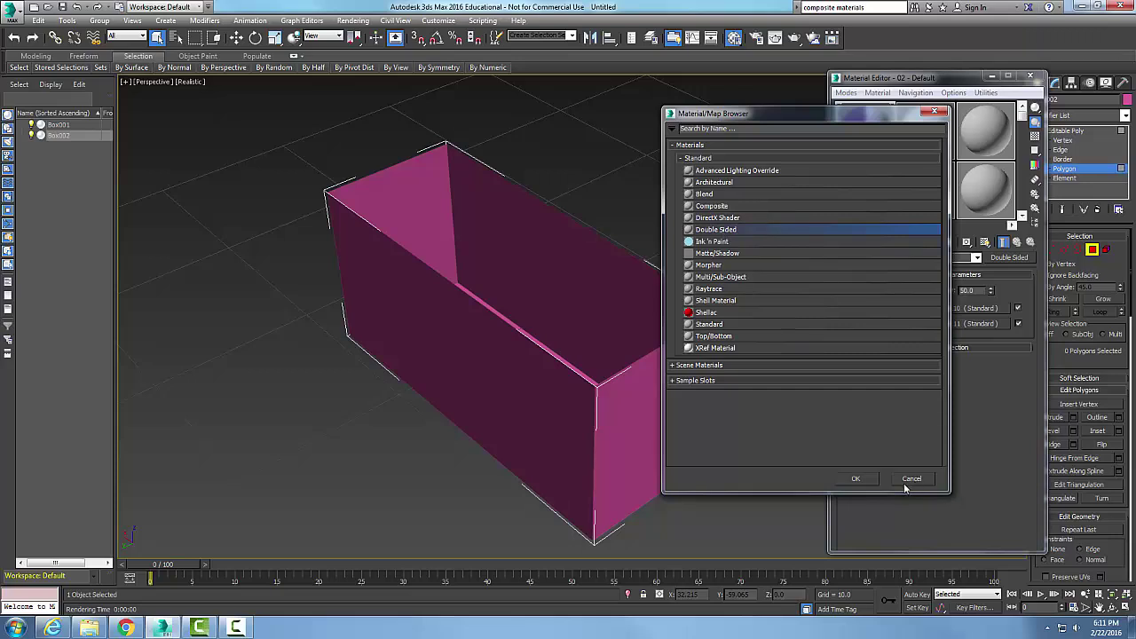
click(856, 479)
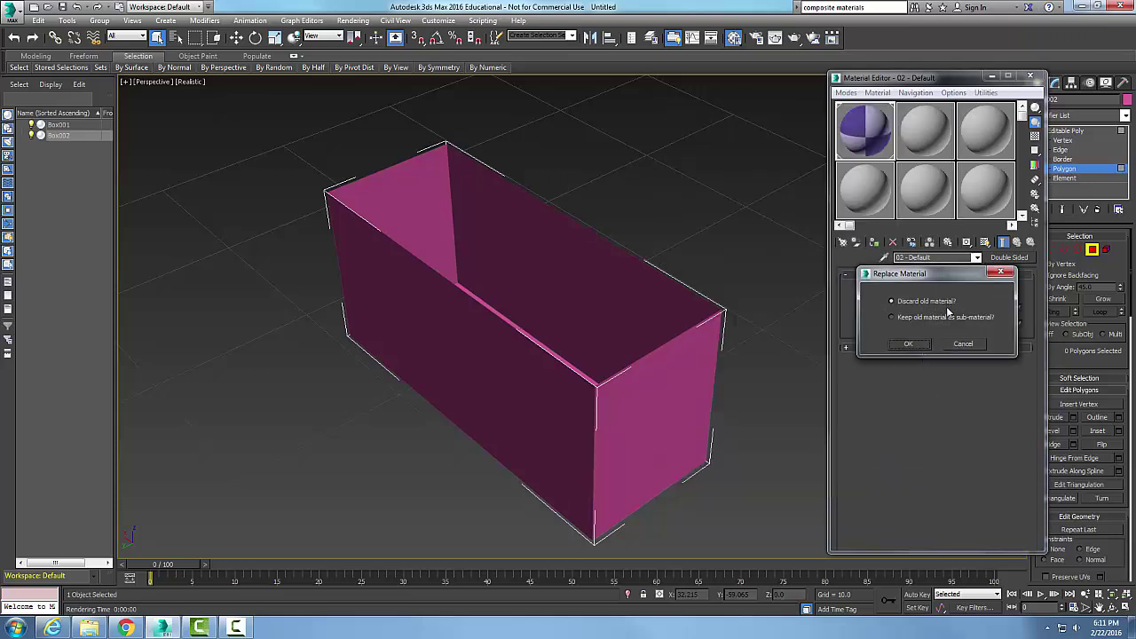
click(914, 344)
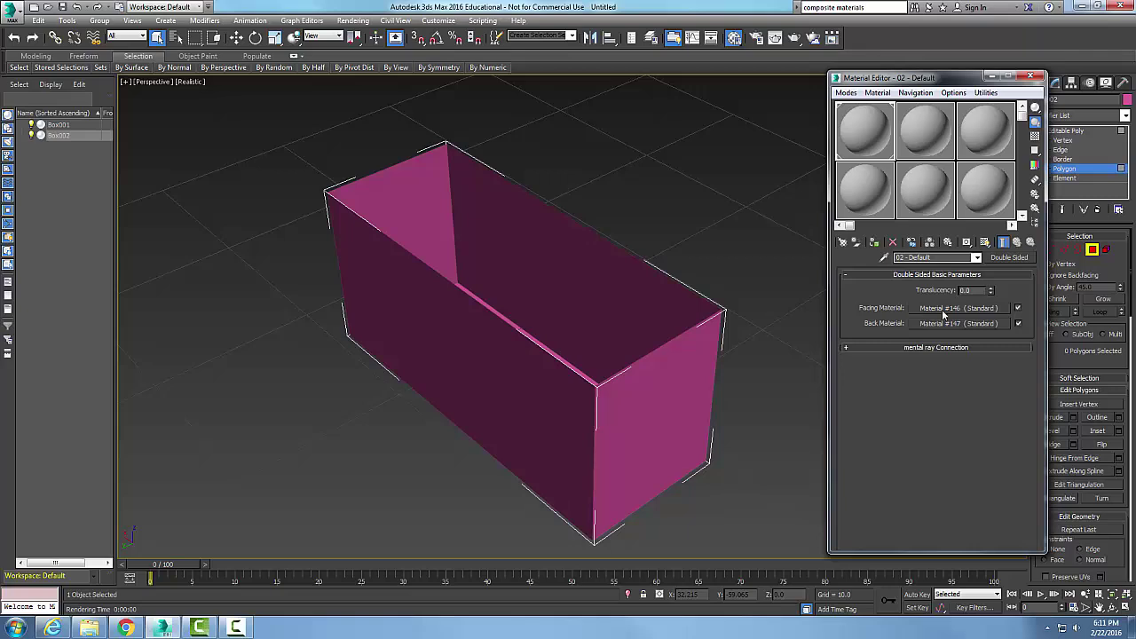
Put a Checker map on the facing material's Diffuse and show it shaded in the viewport
click(989, 309)
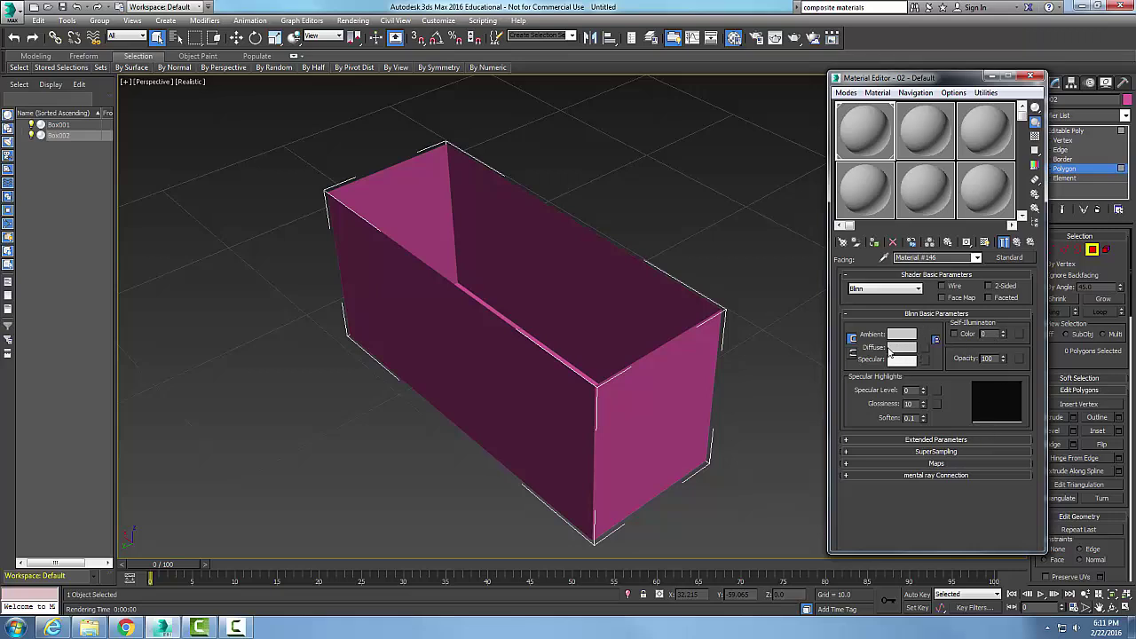
click(927, 349)
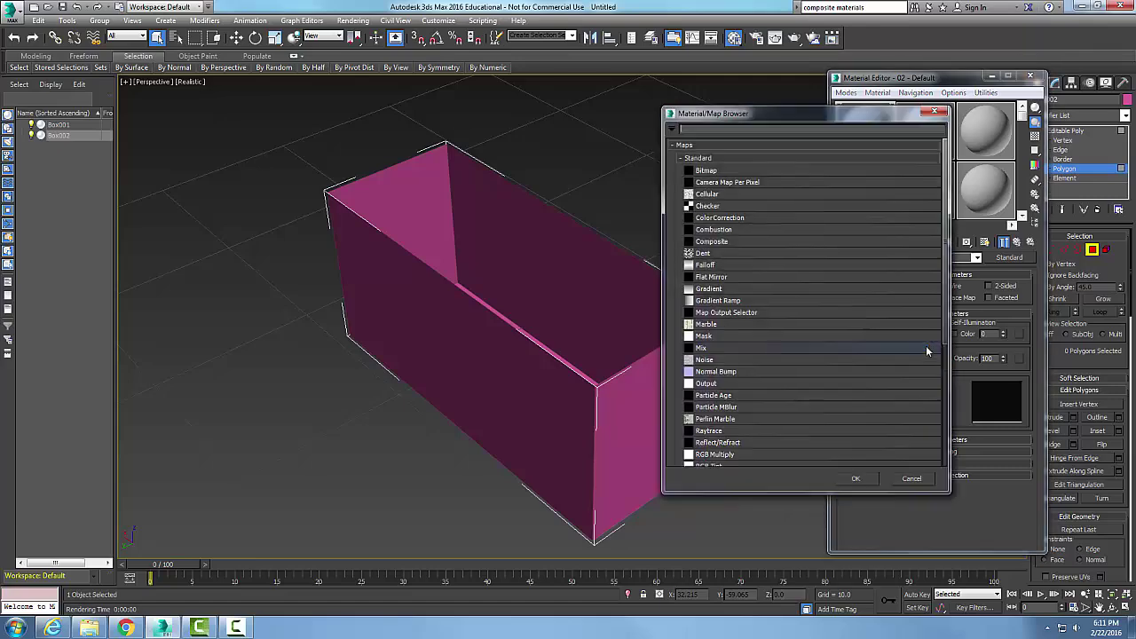
click(753, 205)
click(852, 478)
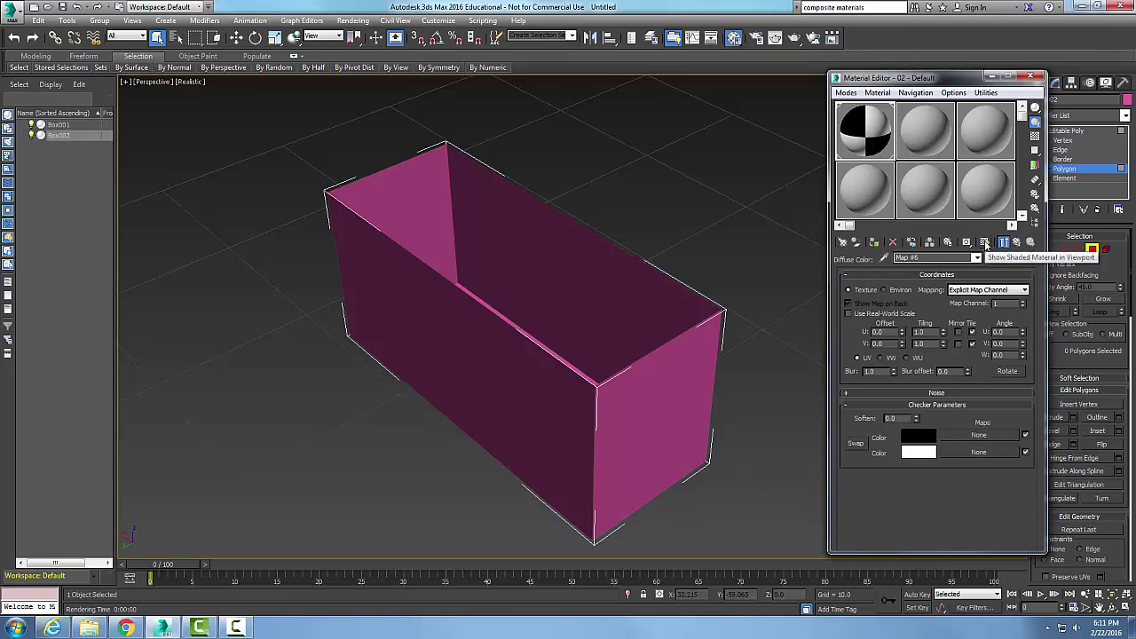
click(985, 243)
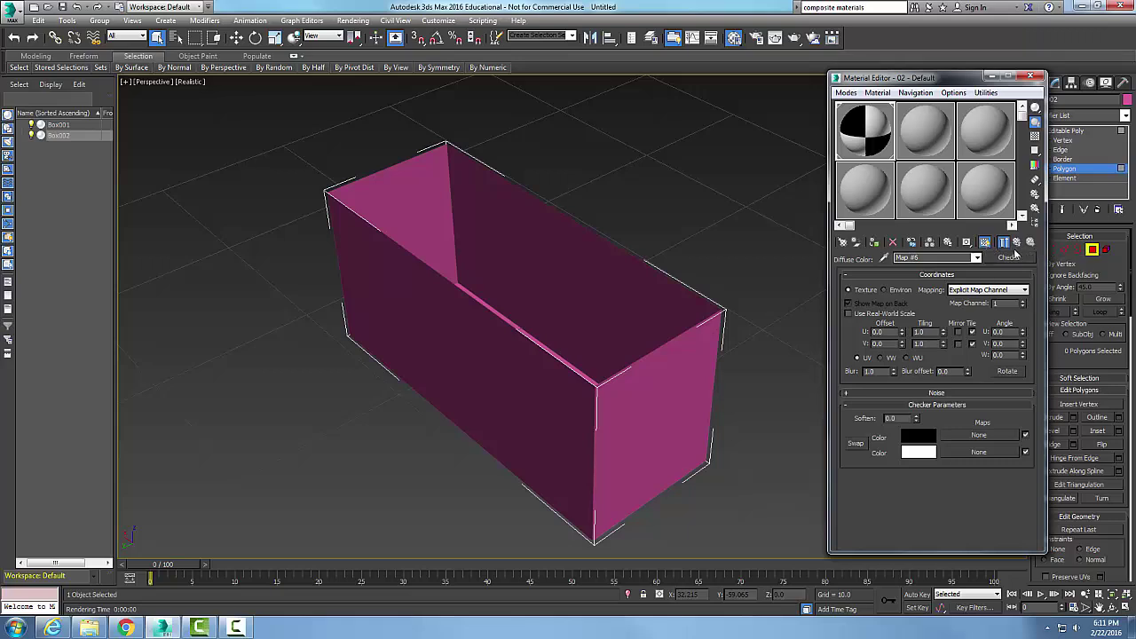
click(1016, 242)
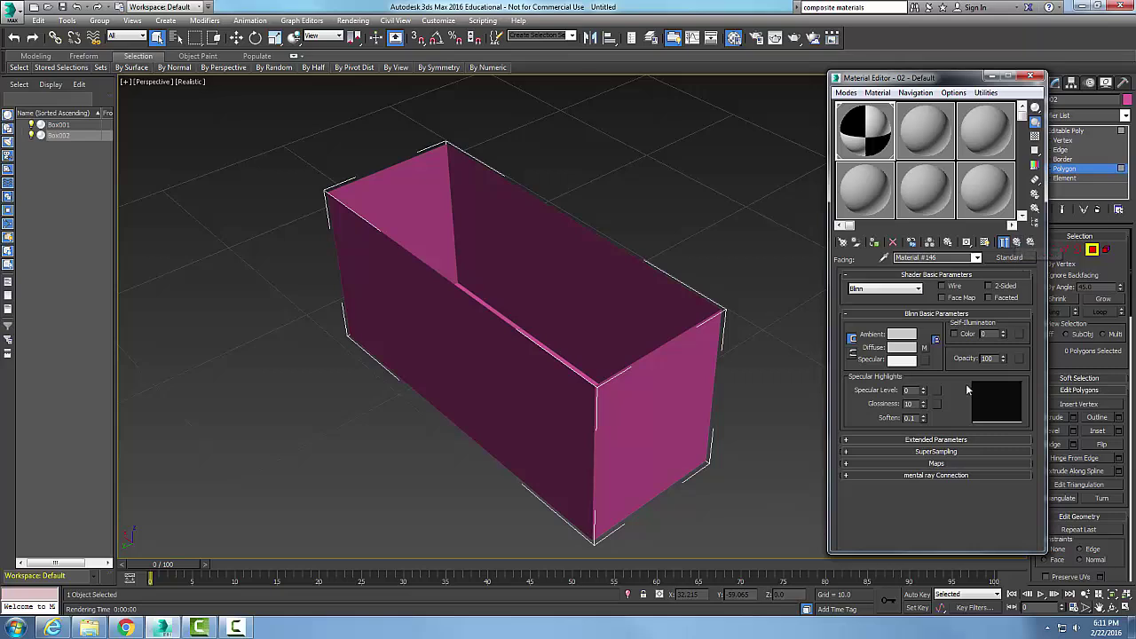
click(1017, 245)
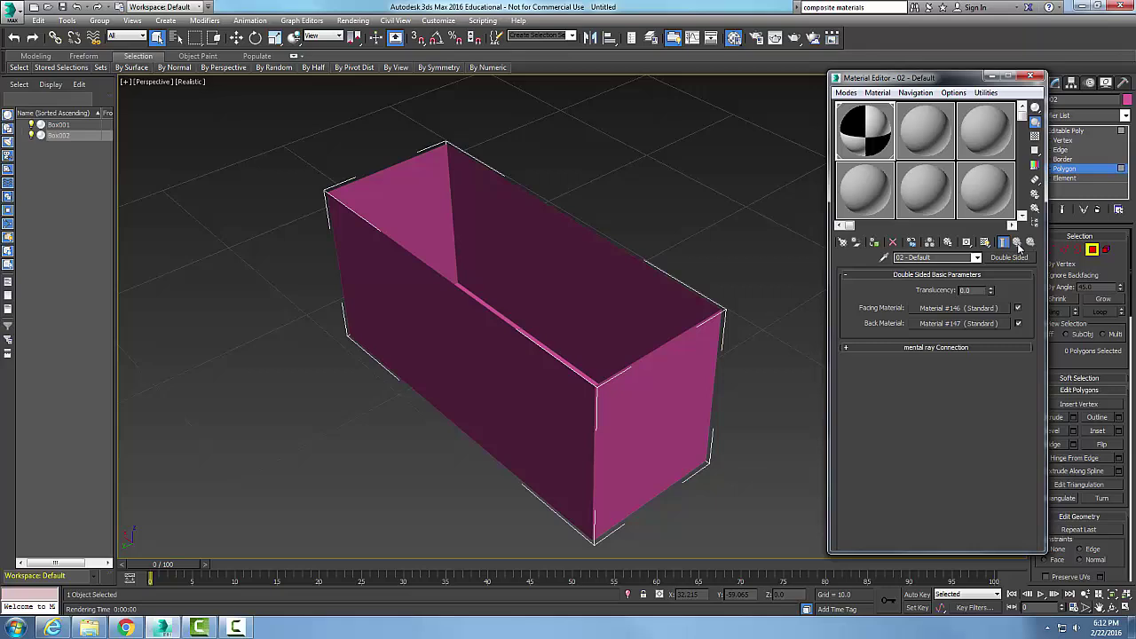
Set the back material's Diffuse colour to strong blue (RGB 12/31/167)
click(951, 323)
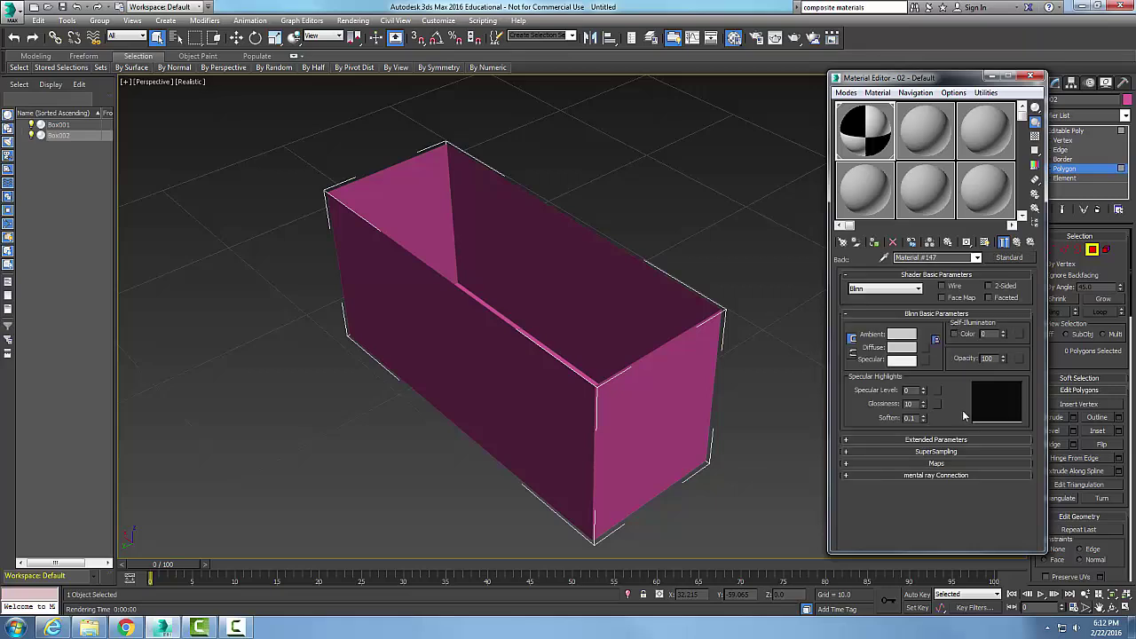
click(901, 349)
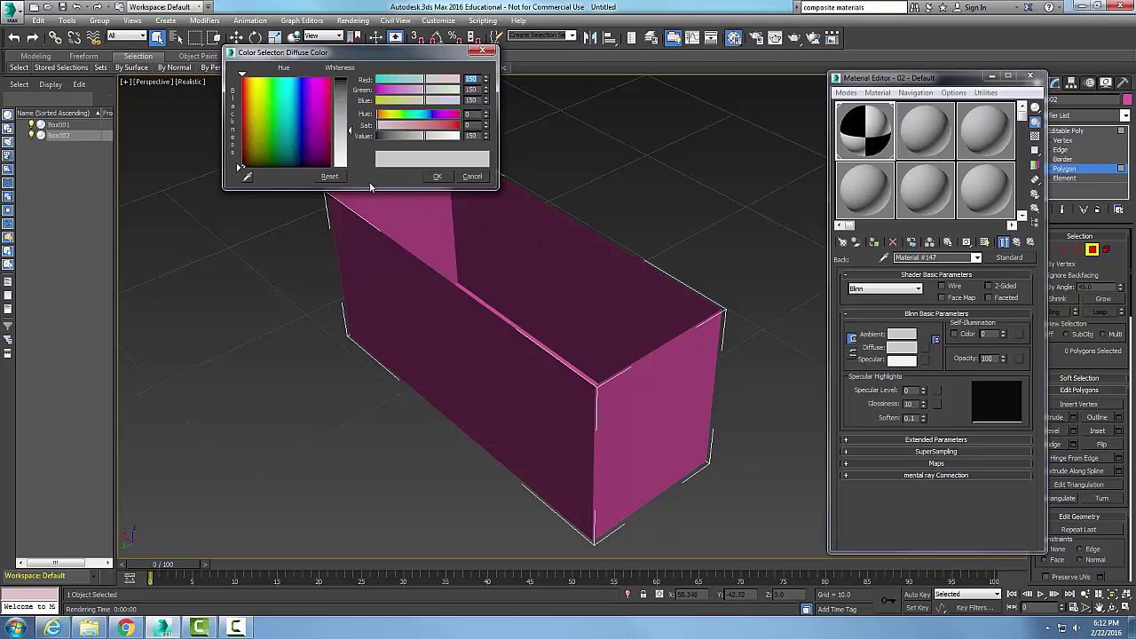
drag(302, 160, 300, 156)
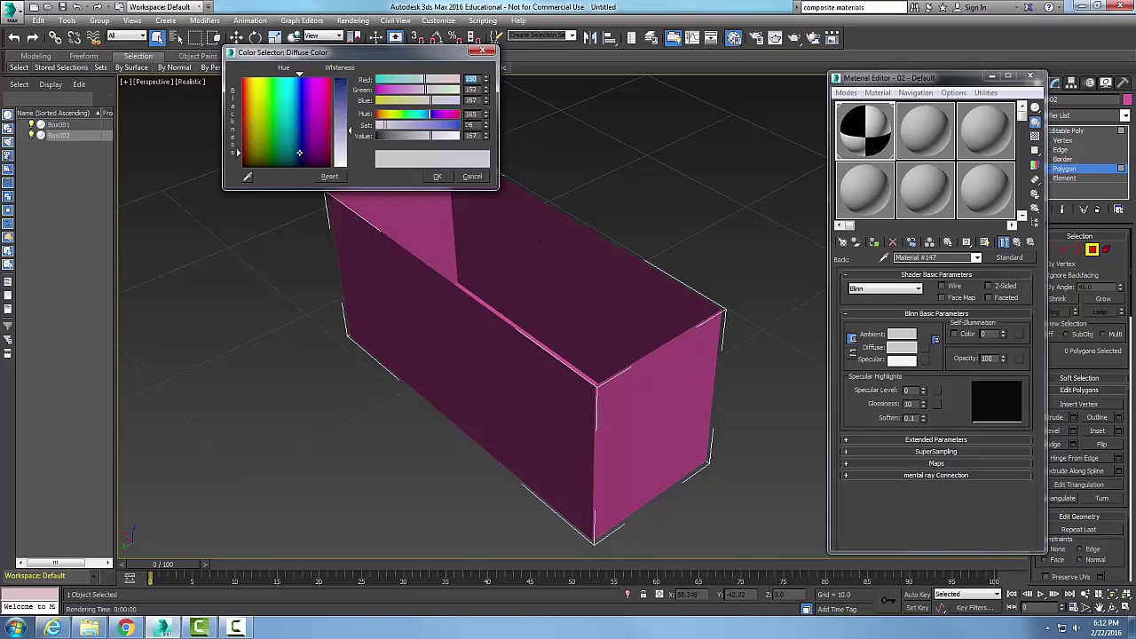
click(454, 125)
click(436, 176)
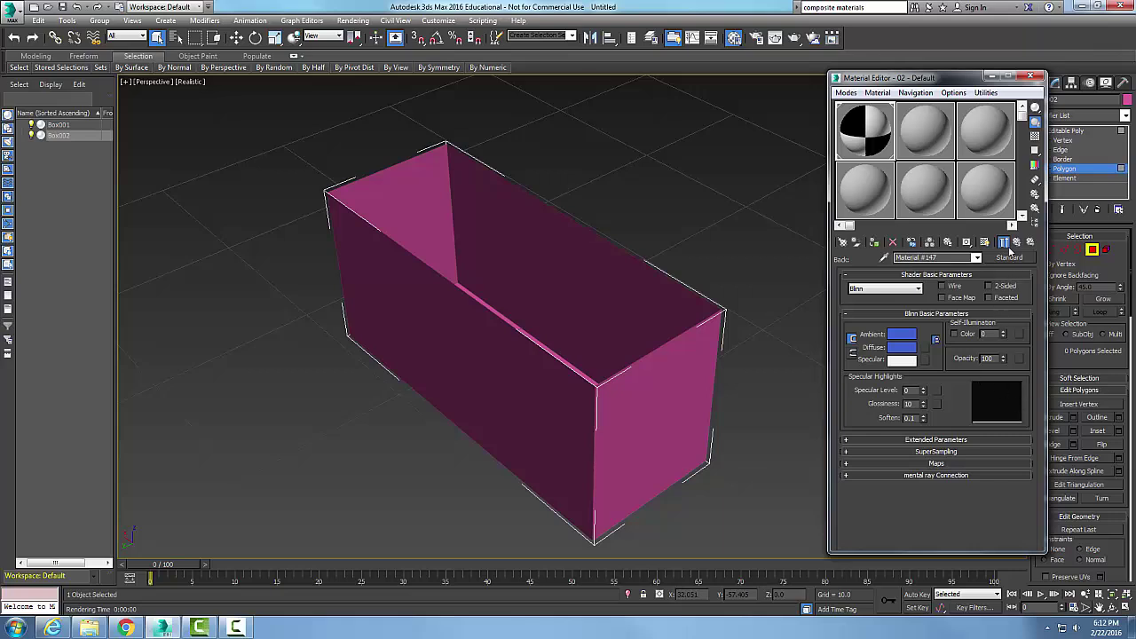
click(1017, 242)
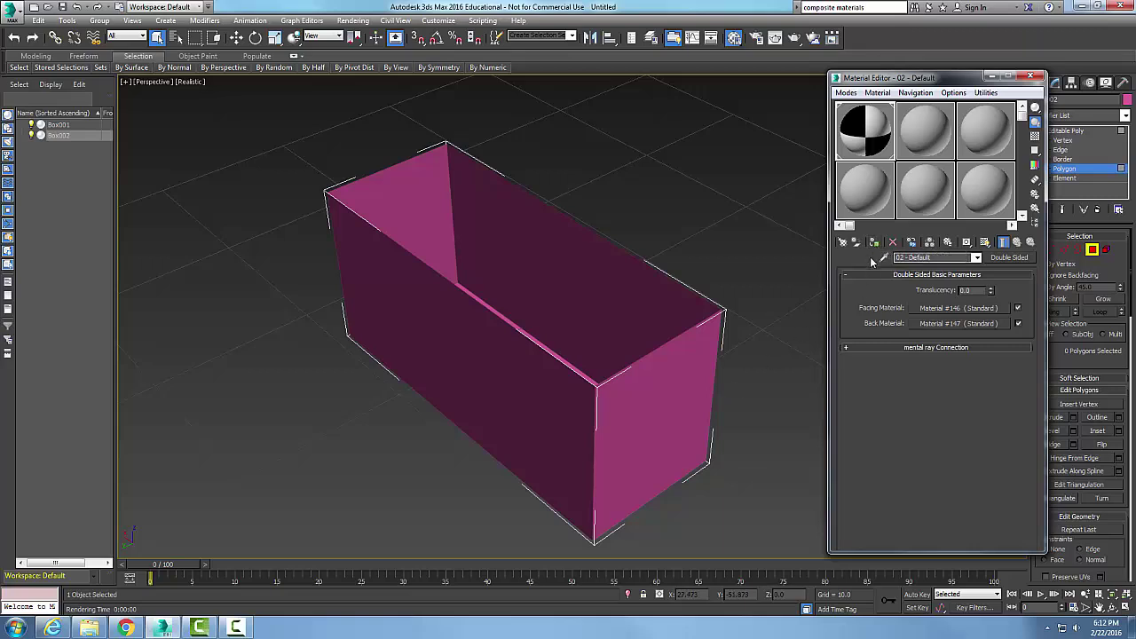
Assign the Double Sided material to the box's front end and nearest long side faces
click(659, 384)
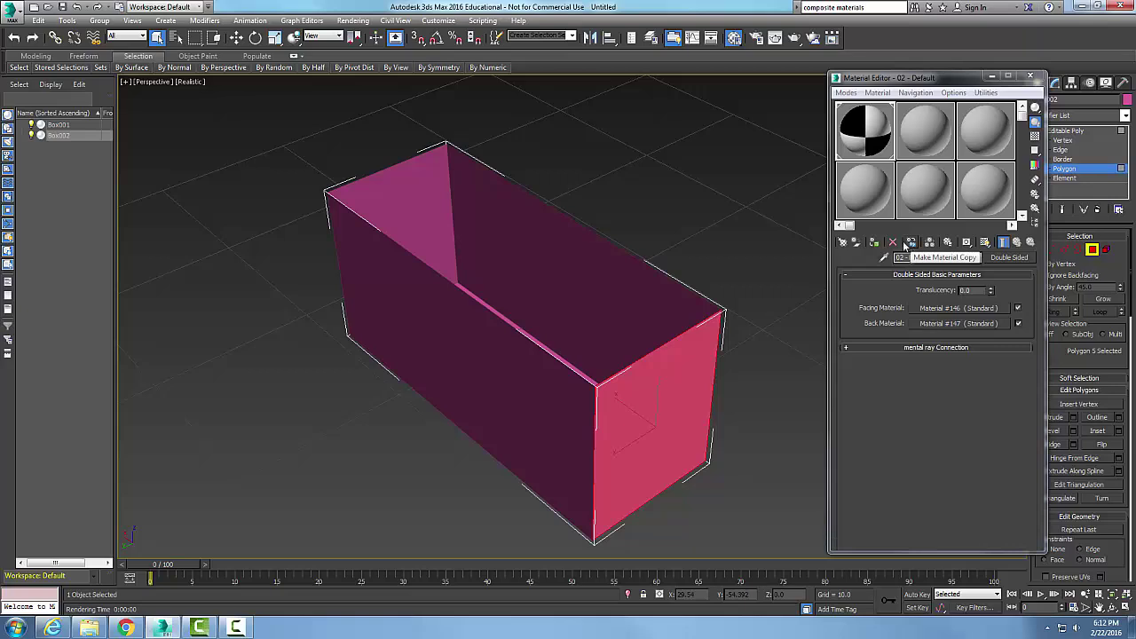
click(873, 244)
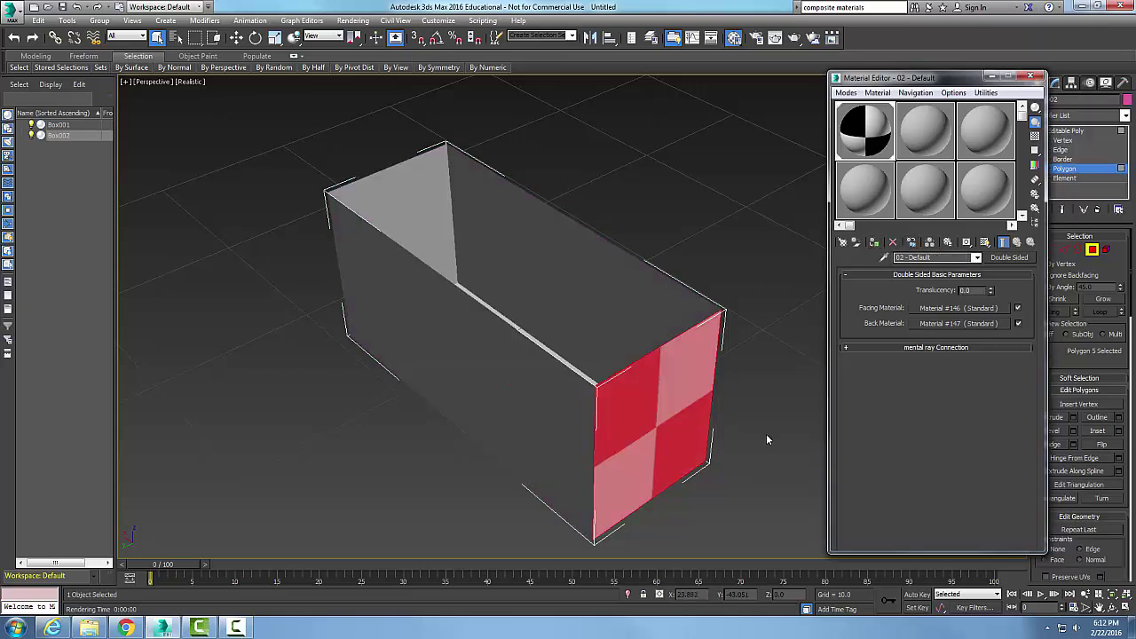
click(571, 408)
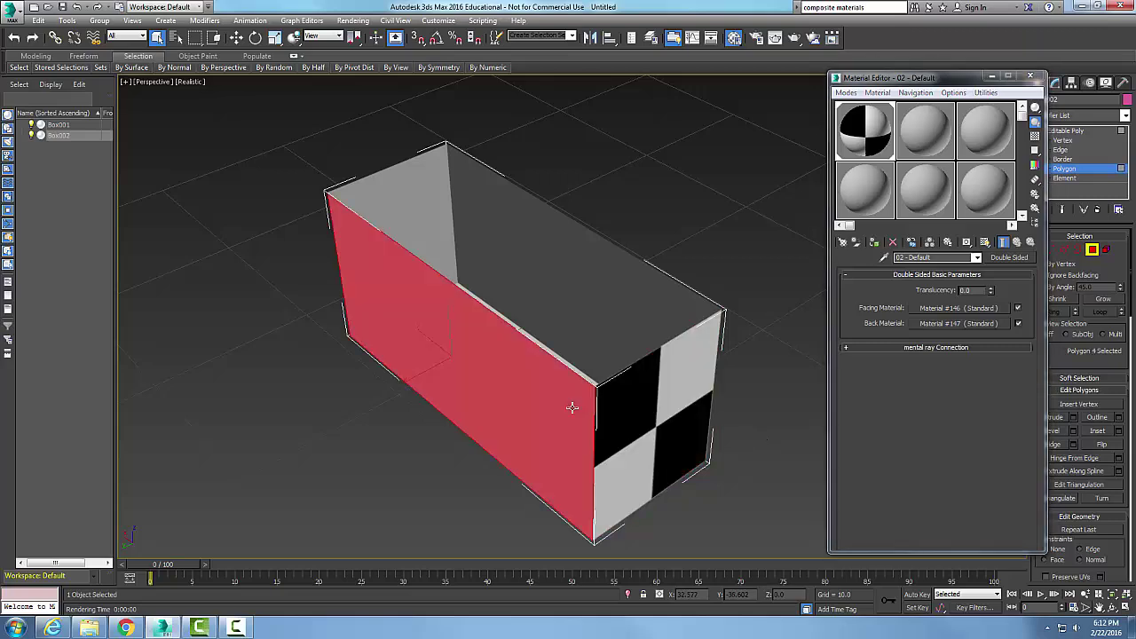
click(876, 248)
click(775, 497)
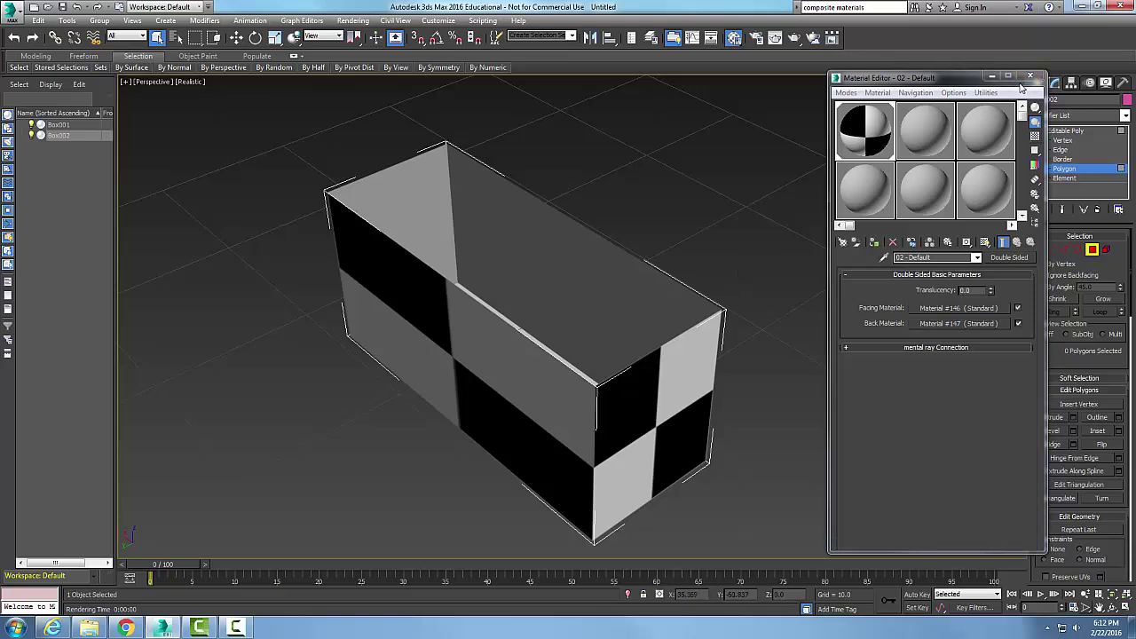
Orbit to the far side and assign the checker material to the other long side face
click(1116, 607)
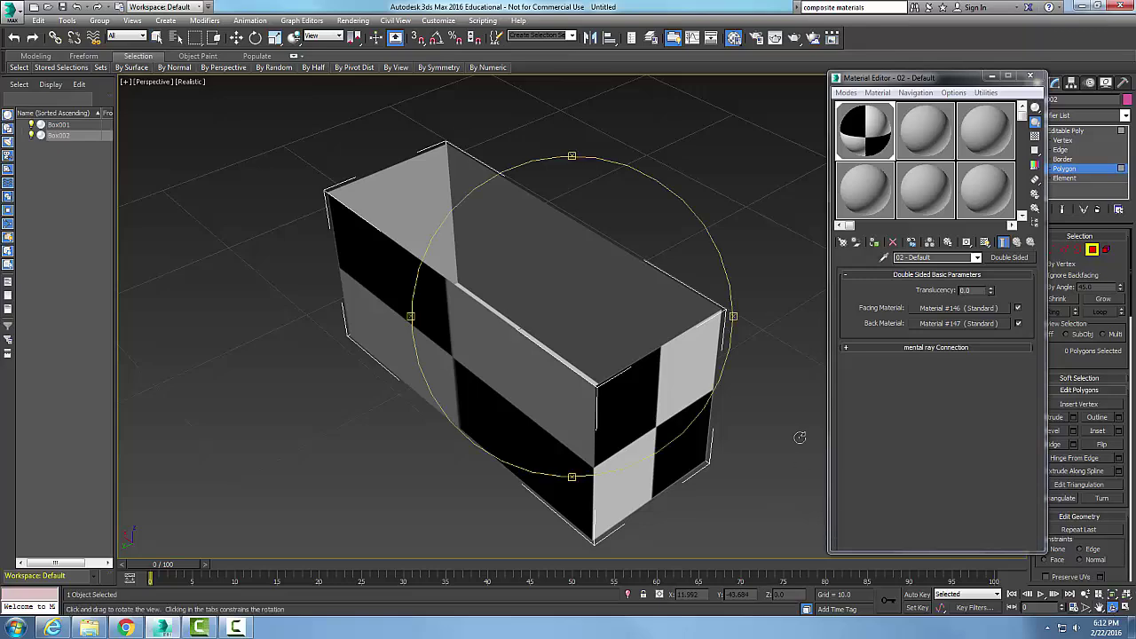
drag(735, 363, 625, 355)
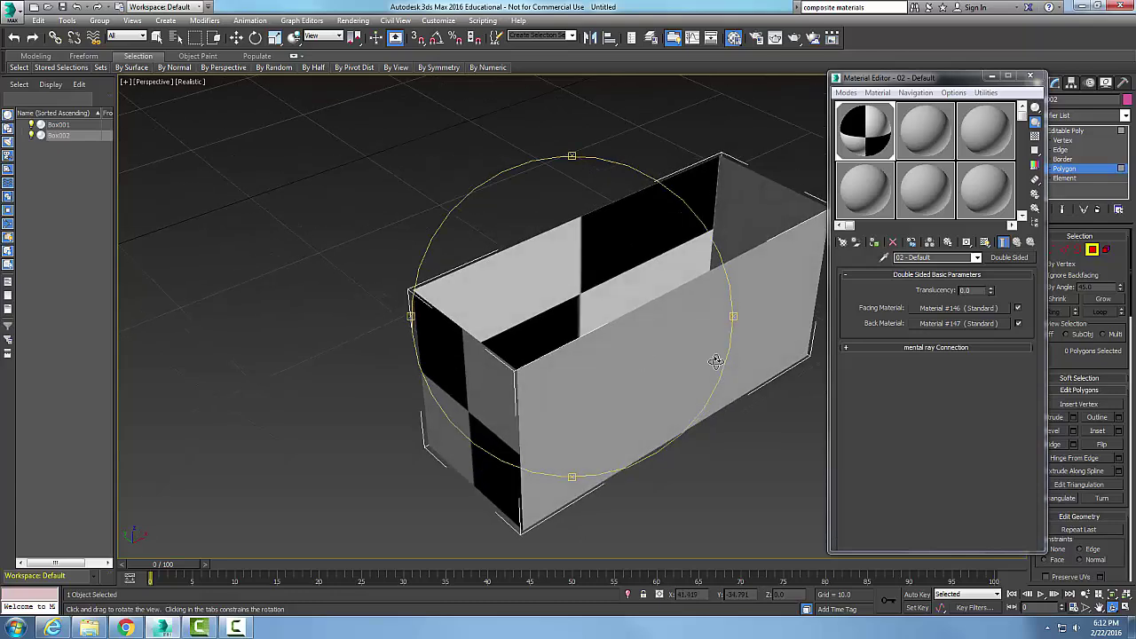
right_click(736, 474)
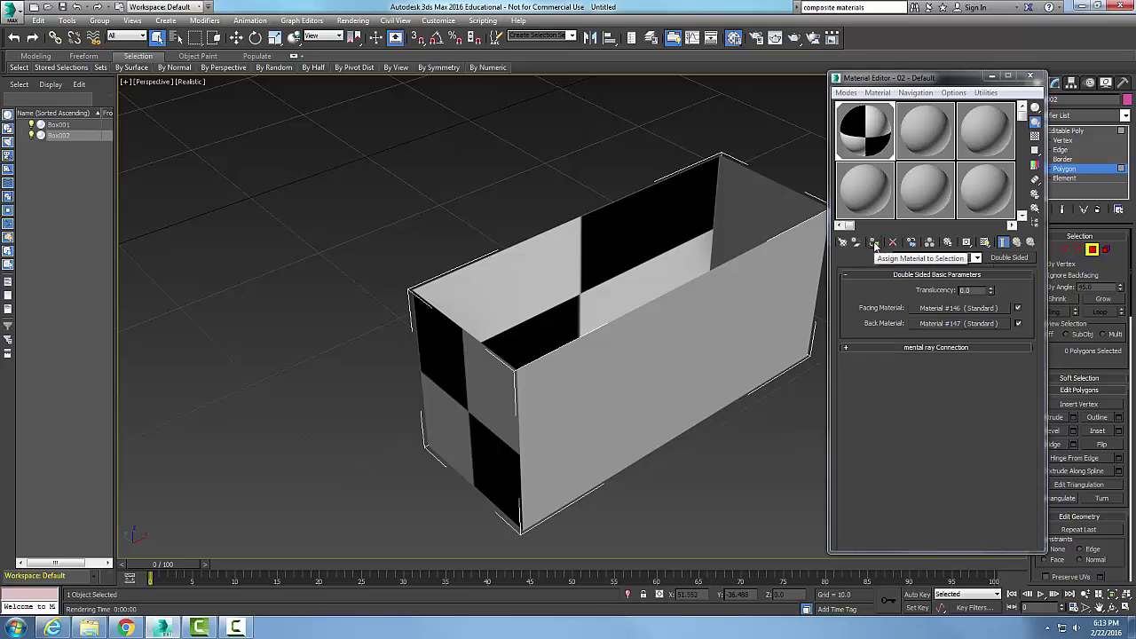
click(874, 248)
click(616, 350)
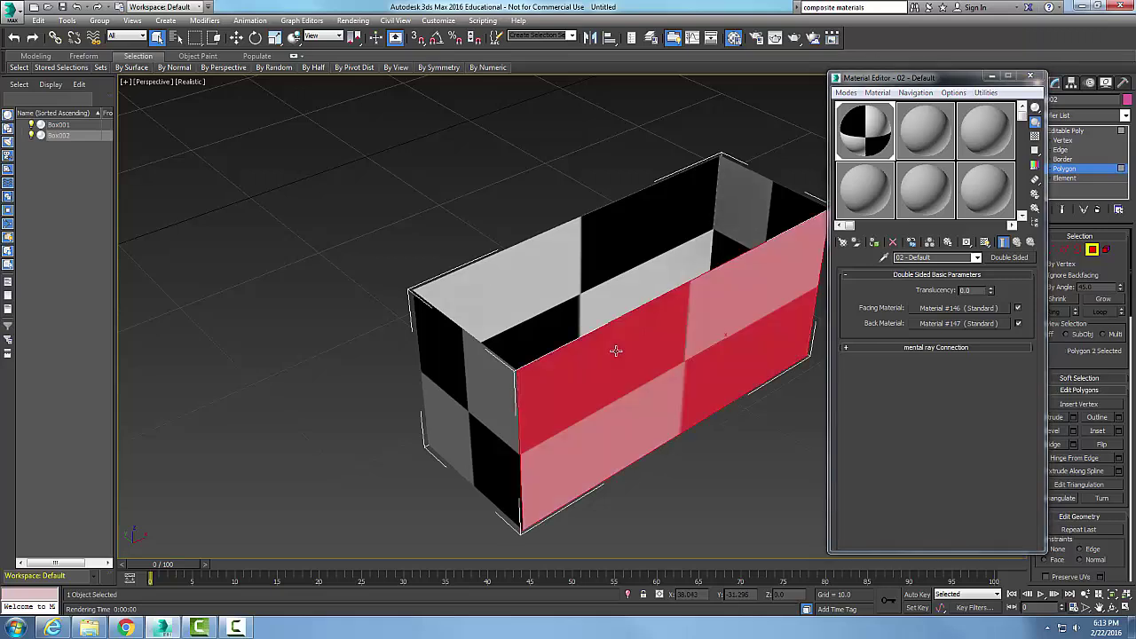
click(736, 450)
Pan and orbit around the box to review the checkered walls
middle_drag(705, 423, 586, 414)
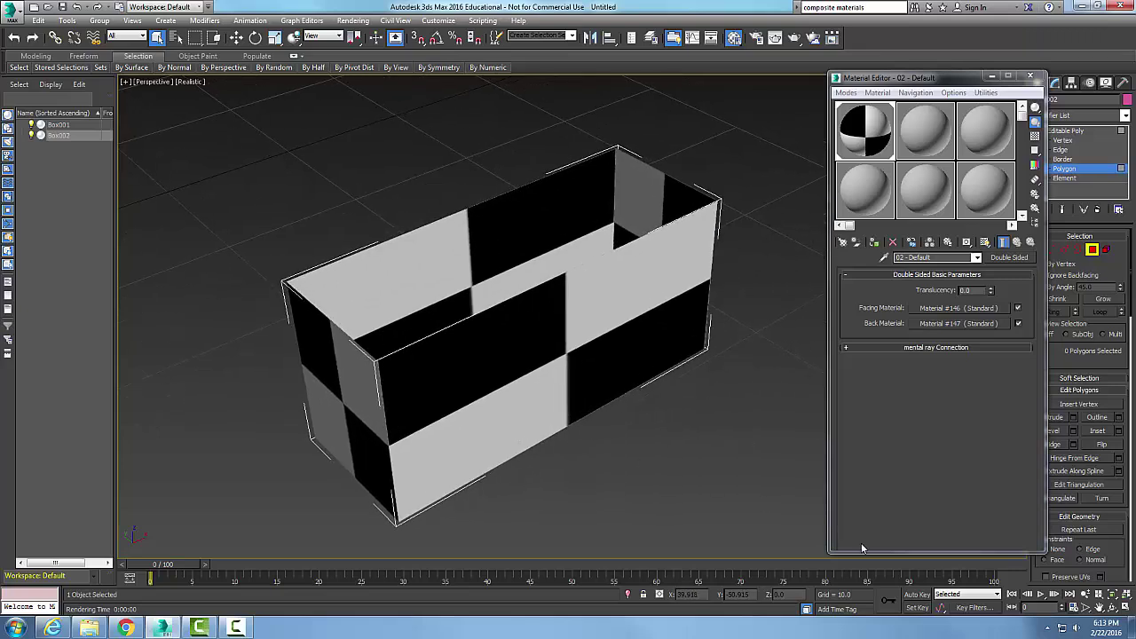
click(1113, 607)
mouse_move(436, 398)
mouse_down()
mouse_move(532, 431)
mouse_move(558, 396)
mouse_move(449, 388)
mouse_up()
right_click(473, 388)
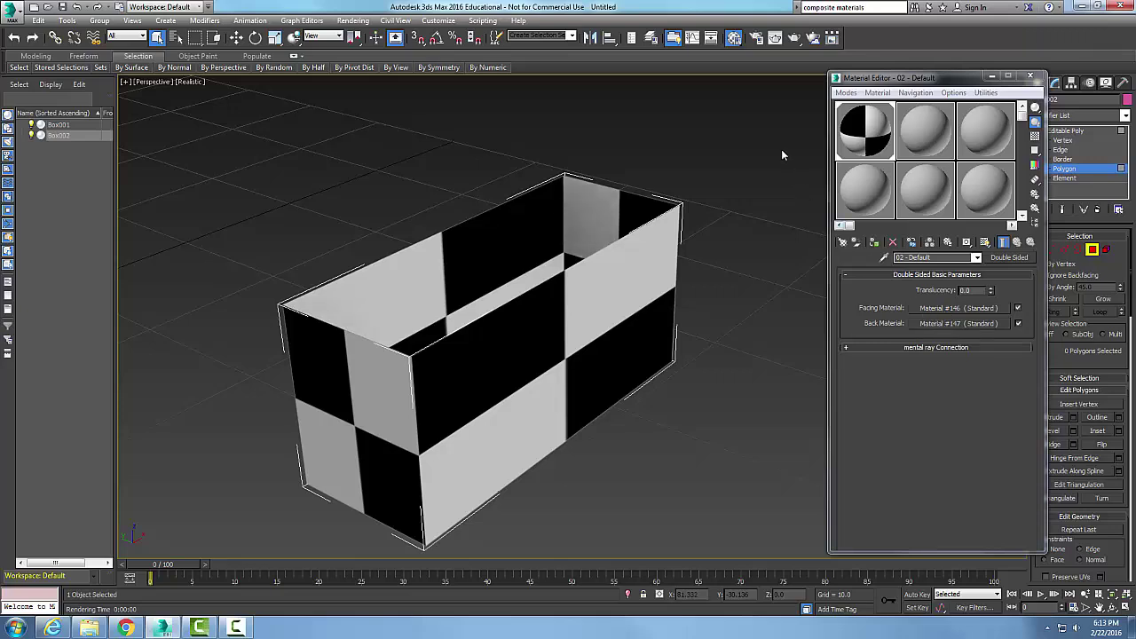
Render the current view in the Rendered Frame Window
click(774, 40)
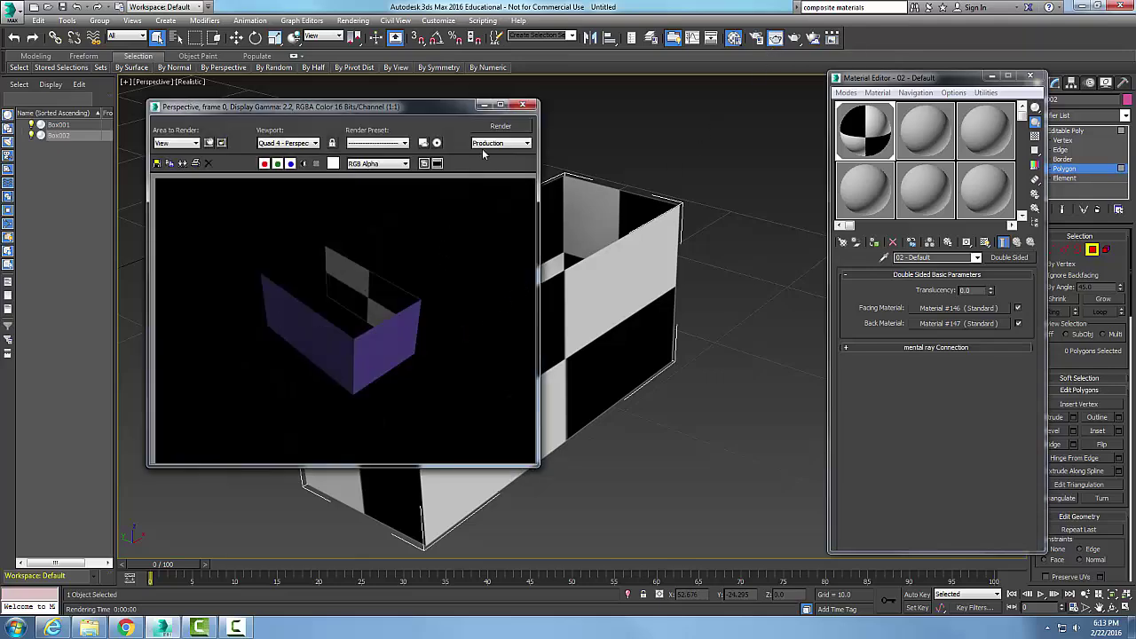
click(493, 126)
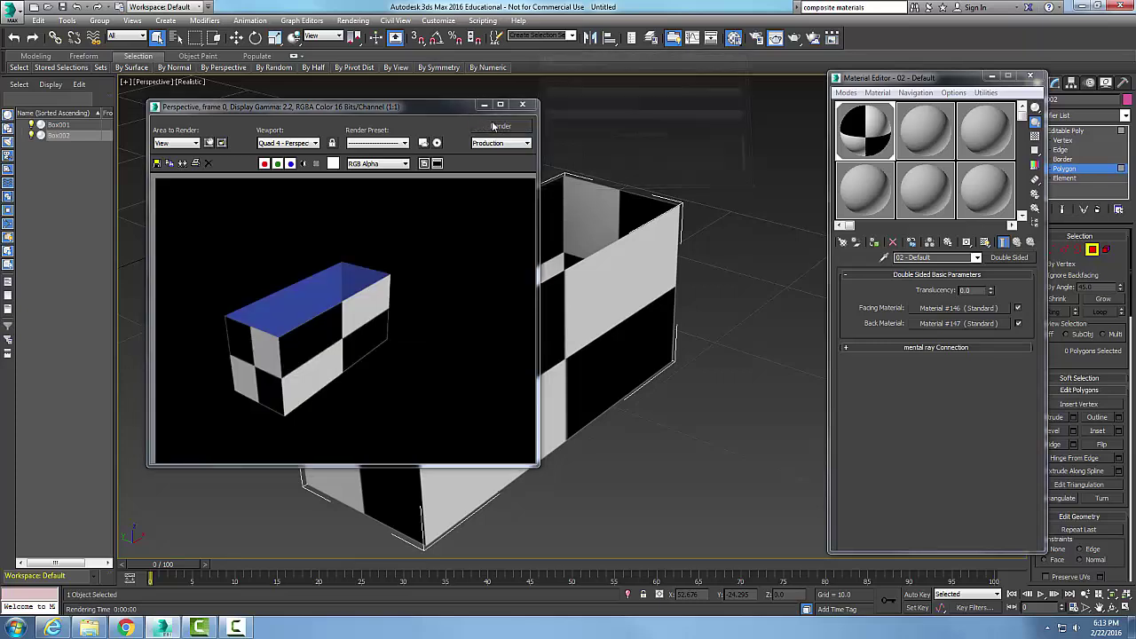
drag(346, 109, 544, 130)
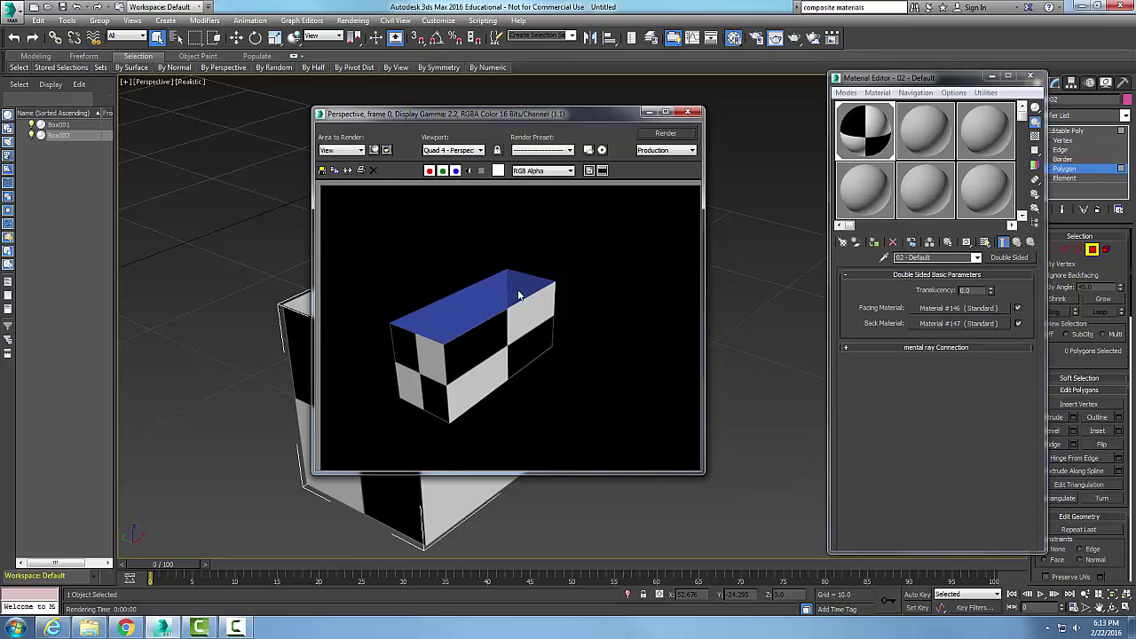
Review the back material, facing material and its Checker map in the Material Editor
click(979, 325)
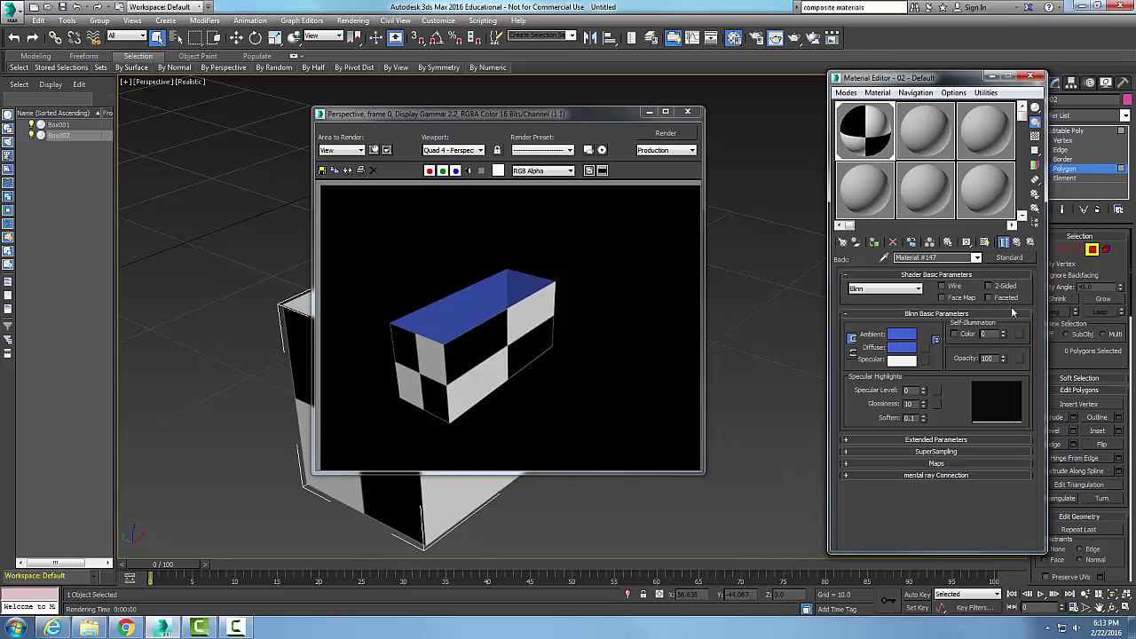
click(1017, 243)
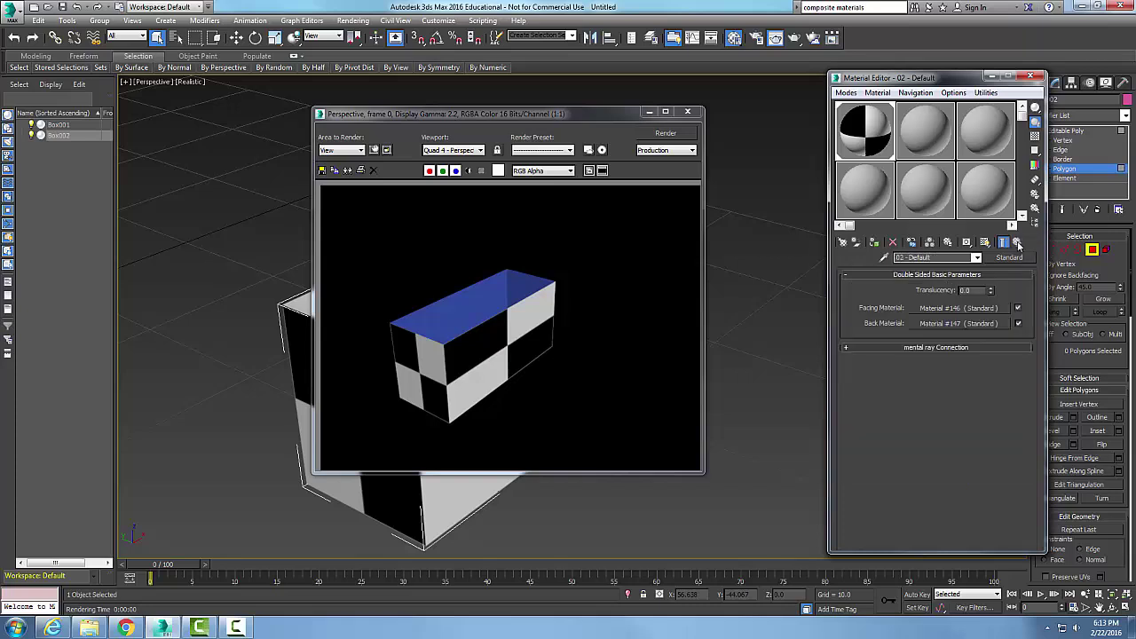
click(976, 308)
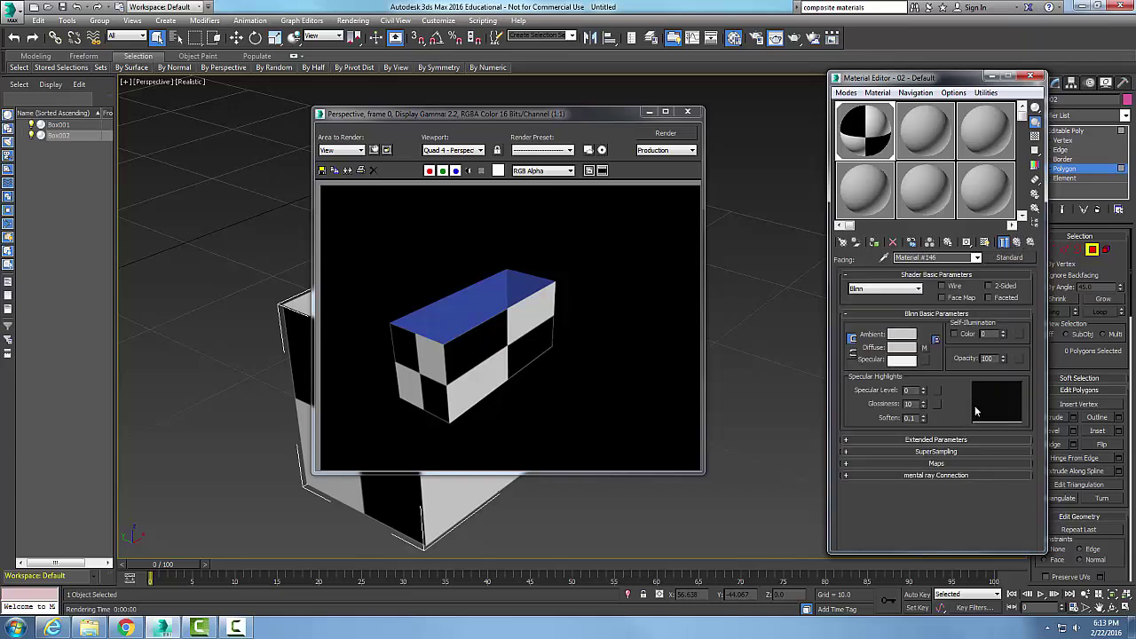
click(924, 347)
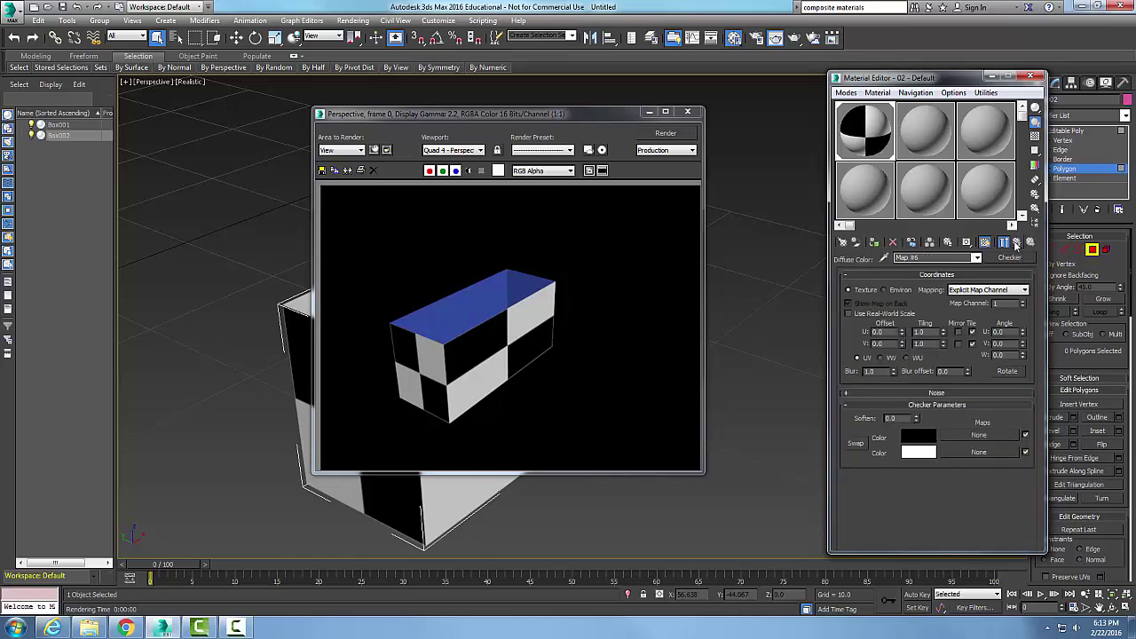
click(1016, 245)
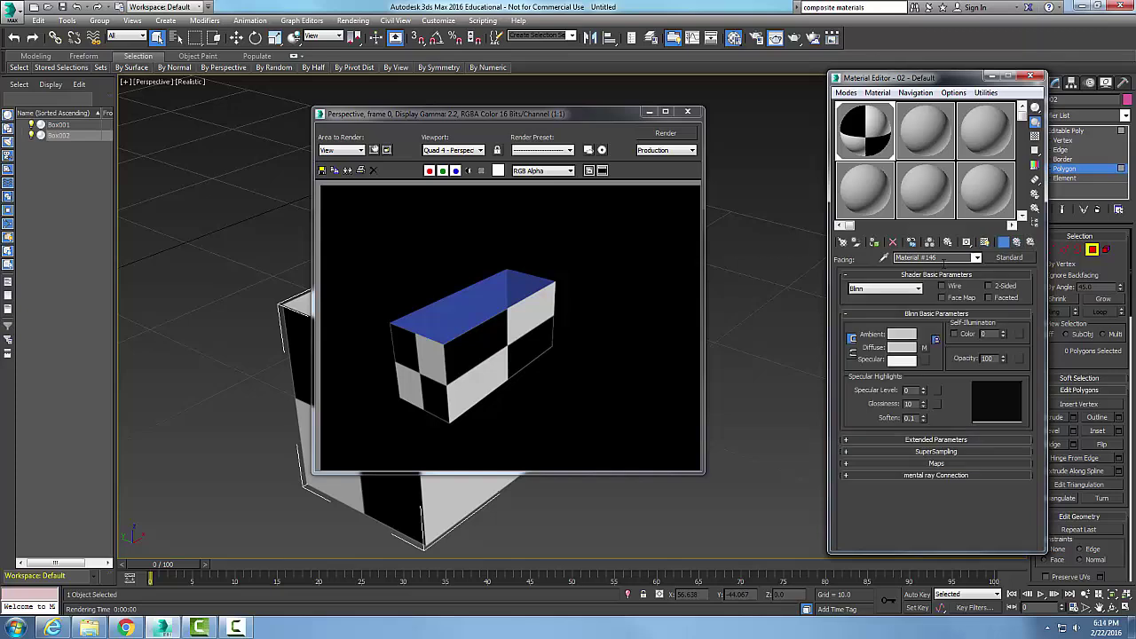